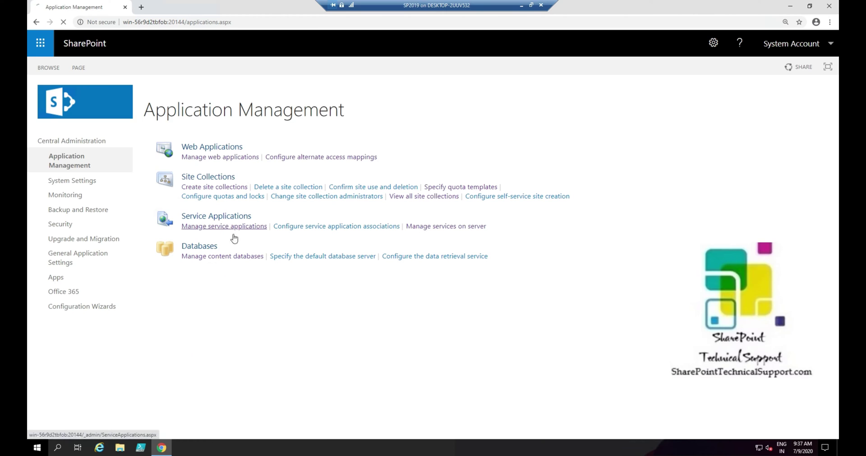
Open the Search Service Application and review its crawler background activity, crawl rate, searchable items and query rate
scroll(320, 413, "down", 2)
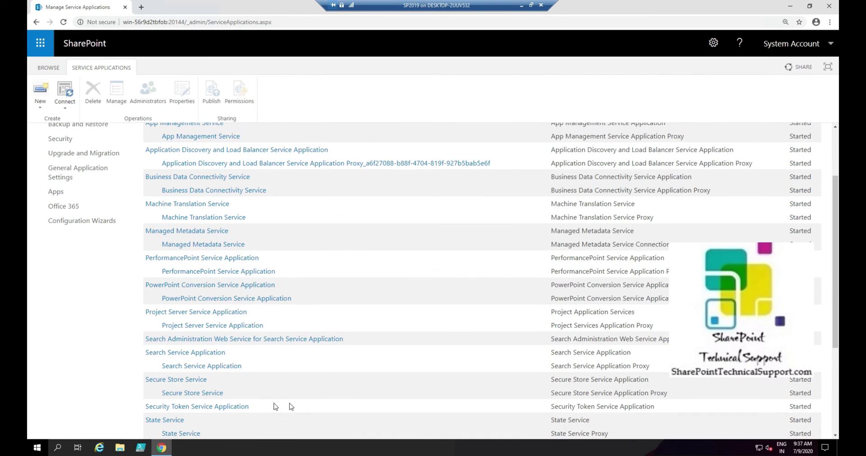
left_click(201, 356)
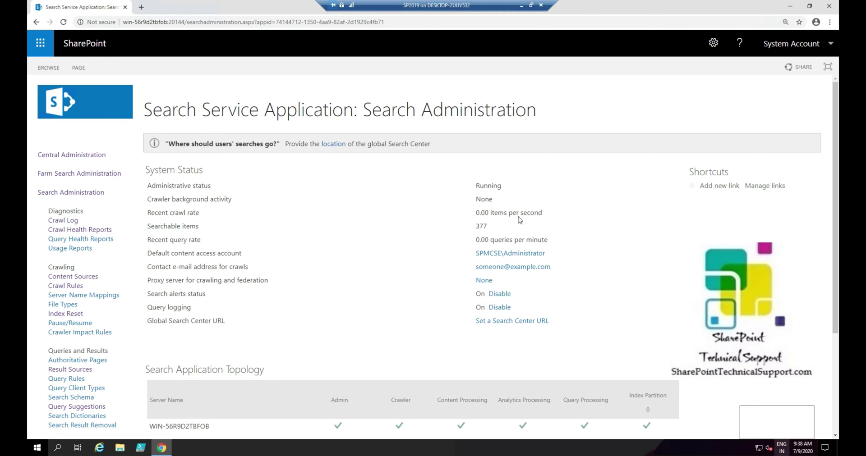
double_click(487, 198)
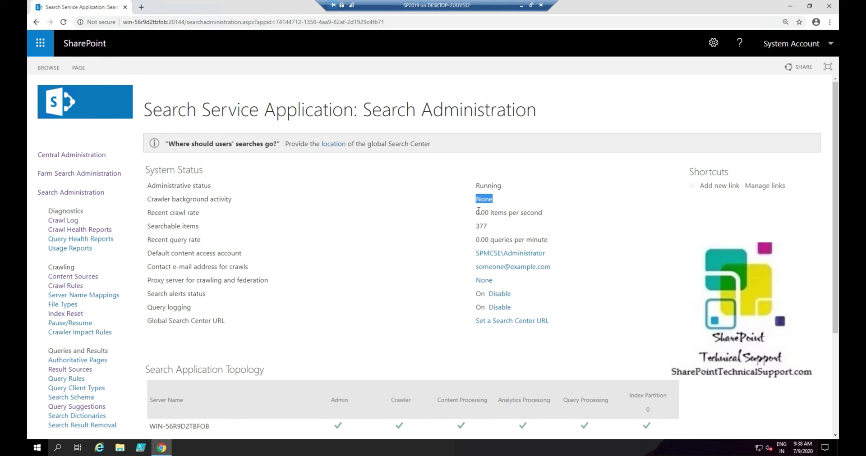
mouse_move(474, 215)
left_mouse_down()
mouse_move(545, 224)
mouse_move(472, 230)
left_mouse_up()
left_click(581, 241)
left_click_drag(203, 243, 146, 240)
left_click_drag(476, 240, 551, 241)
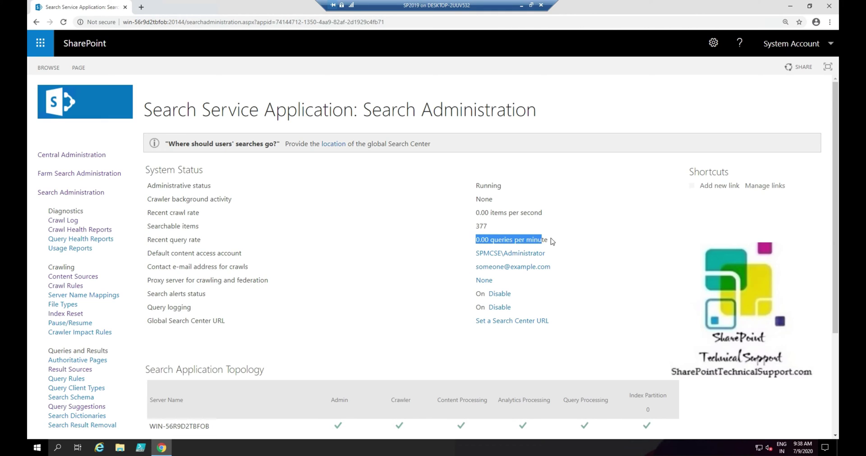
left_click(595, 256)
Recheck the crawler background activity and recent crawl rate in the system status
triple_click(190, 203)
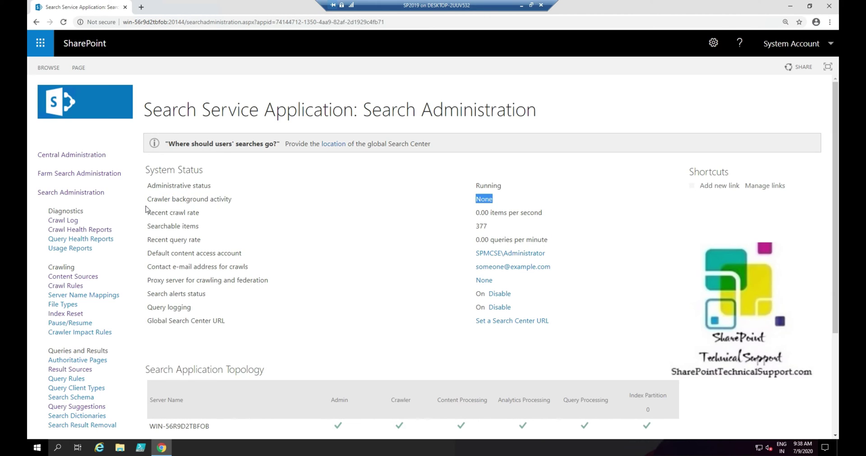
double_click(484, 199)
left_click_drag(207, 213, 146, 212)
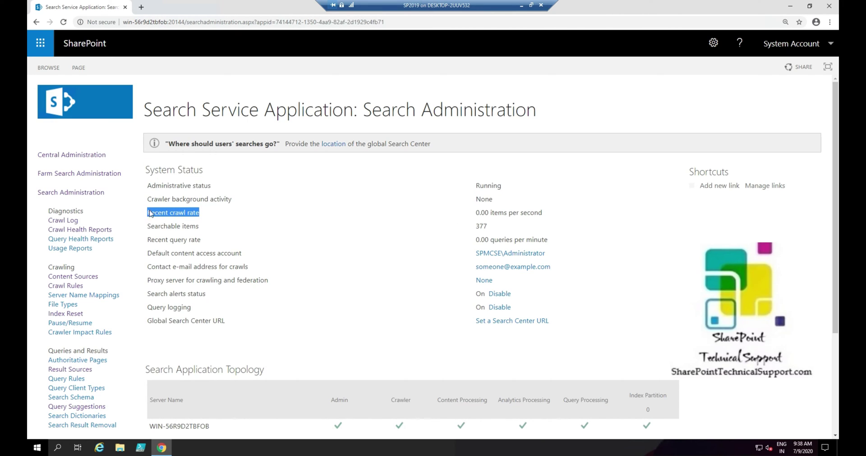
double_click(481, 213)
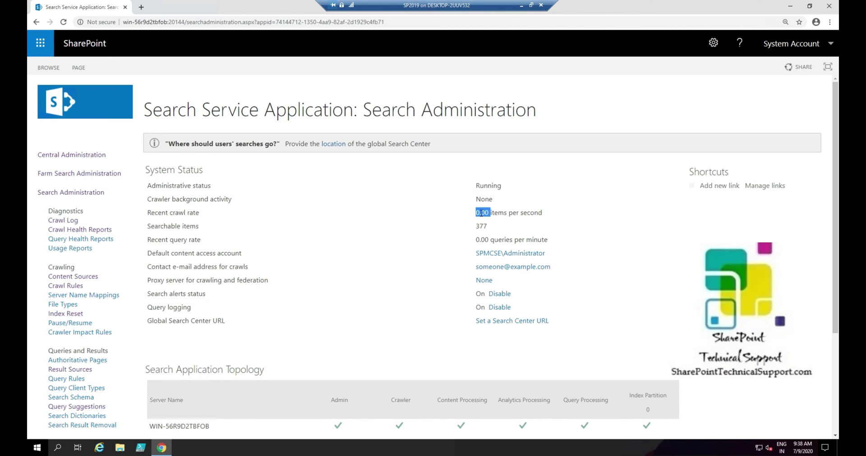
left_click(655, 238)
View the content source crawl log, and check the status of Local SharePoint sites among the content sources
left_click(74, 221)
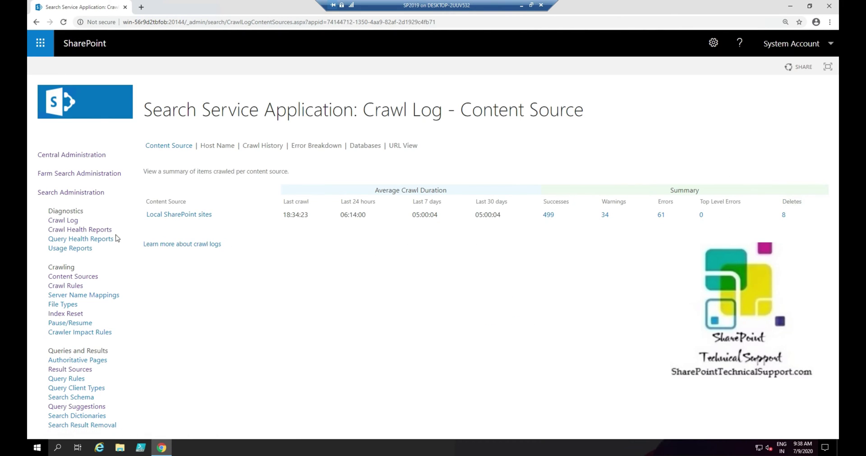
left_click(73, 276)
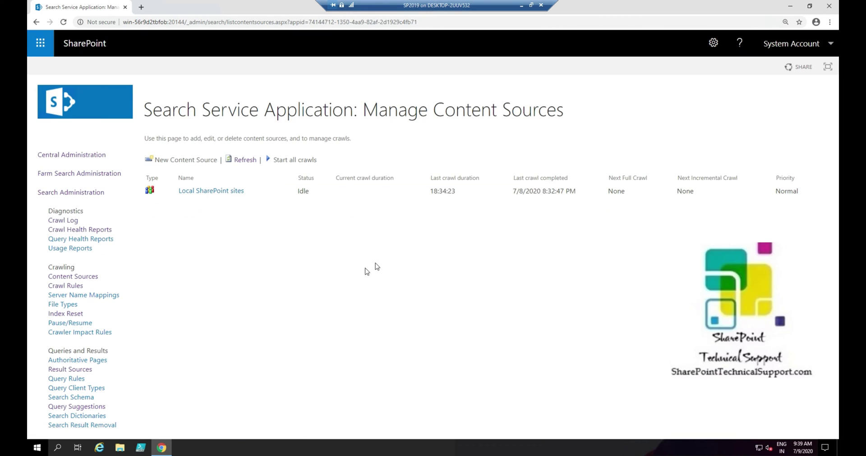
mouse_move(260, 192)
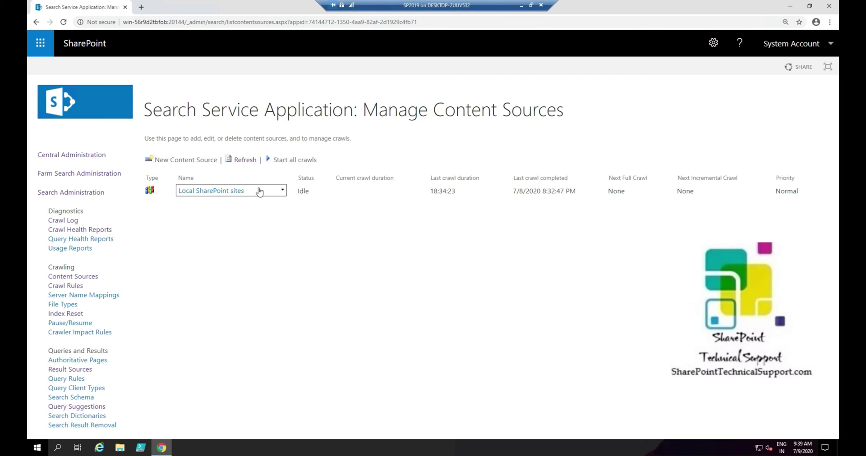
double_click(301, 191)
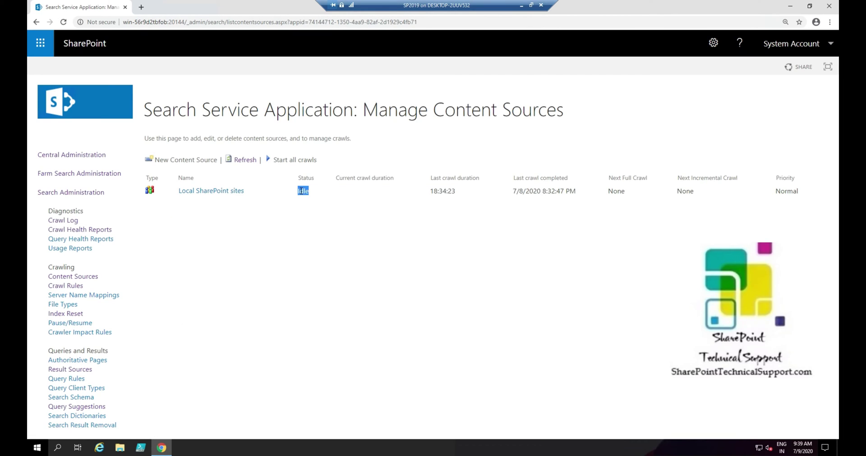
left_click(321, 285)
Check the next full crawl and next incremental crawl schedules of the Local SharePoint sites content source
left_click_drag(678, 177, 690, 194)
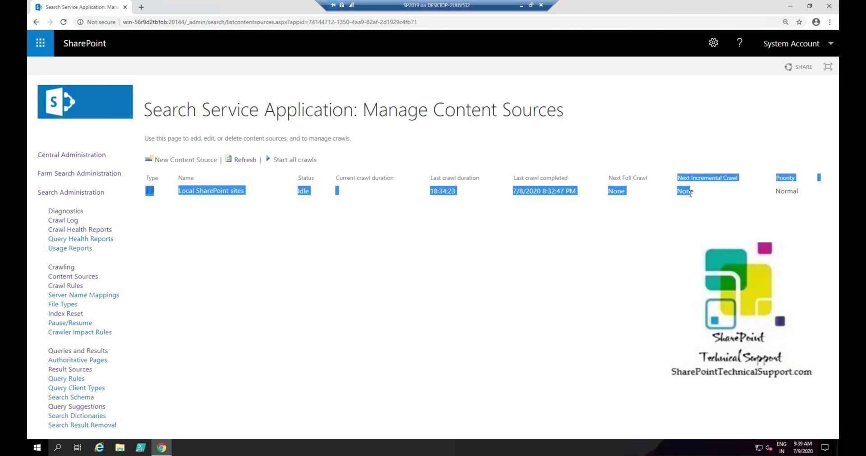
left_click(699, 216)
double_click(690, 192)
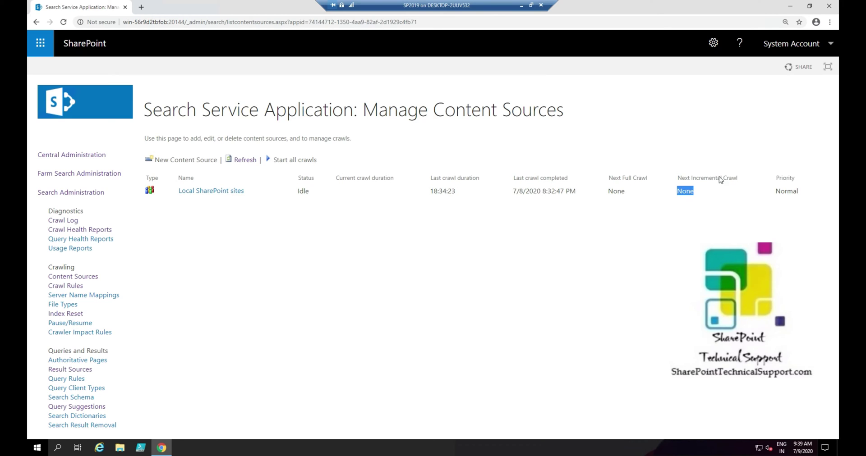
left_click(723, 179)
left_click_drag(736, 179, 620, 182)
left_click(666, 189)
left_click(616, 216)
double_click(616, 191)
left_click(619, 256)
Reset all crawled content of the Search Service Application and confirm the search content index reset
left_click(68, 314)
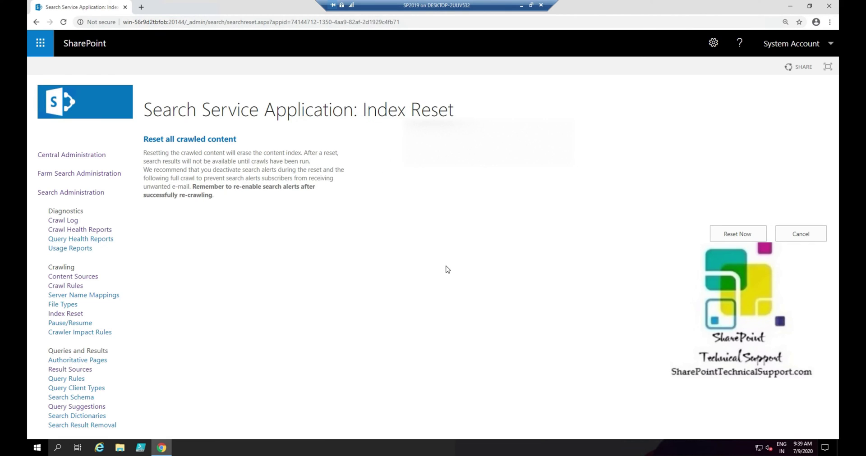
left_click_drag(141, 140, 244, 141)
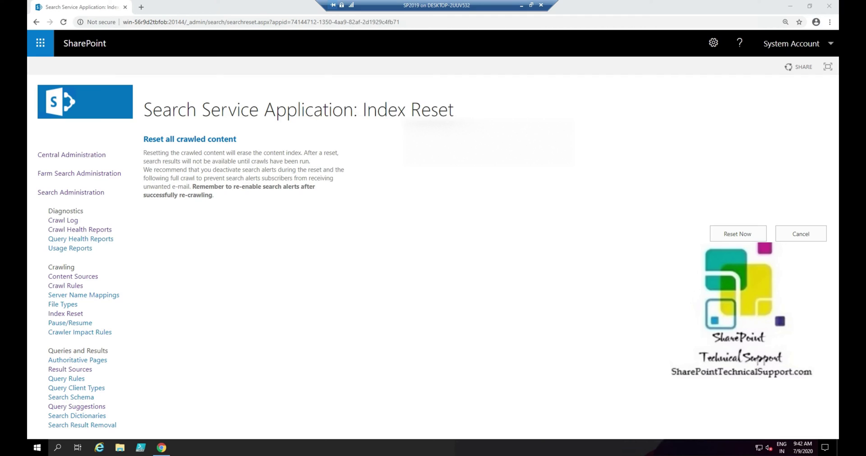
left_click(738, 234)
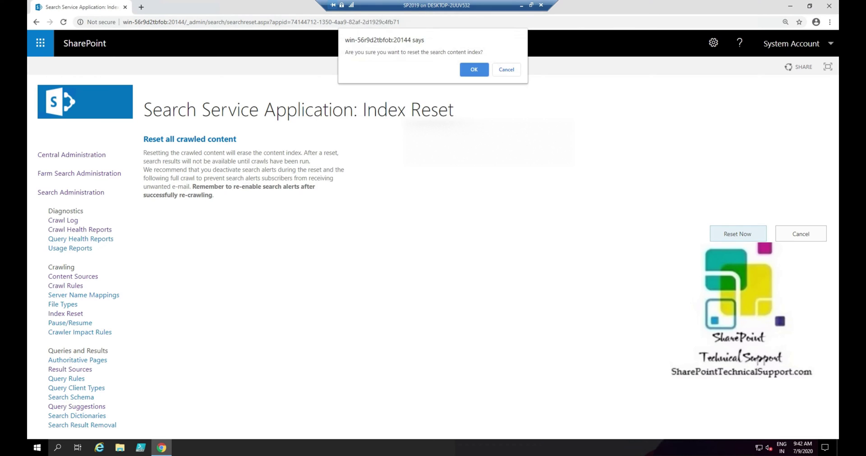
left_click_drag(345, 52, 479, 49)
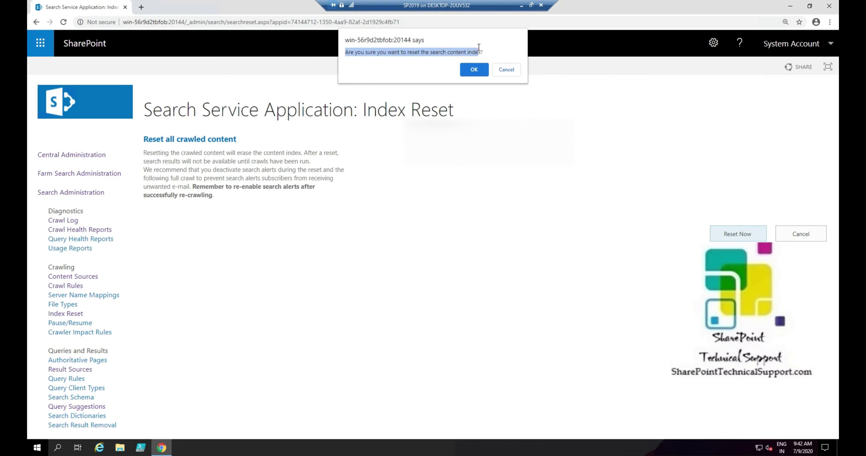
left_click(475, 70)
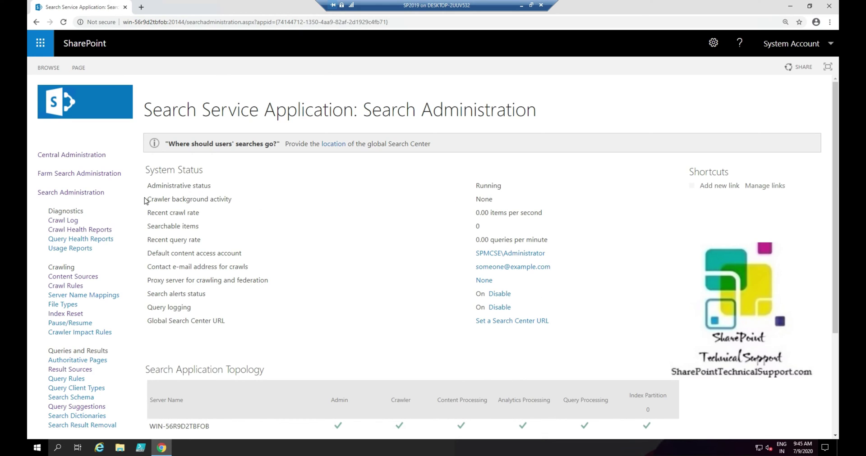
Verify the crawler background activity, recent crawl rate, searchable items and recent query rate following the index reset
left_click_drag(147, 200, 499, 199)
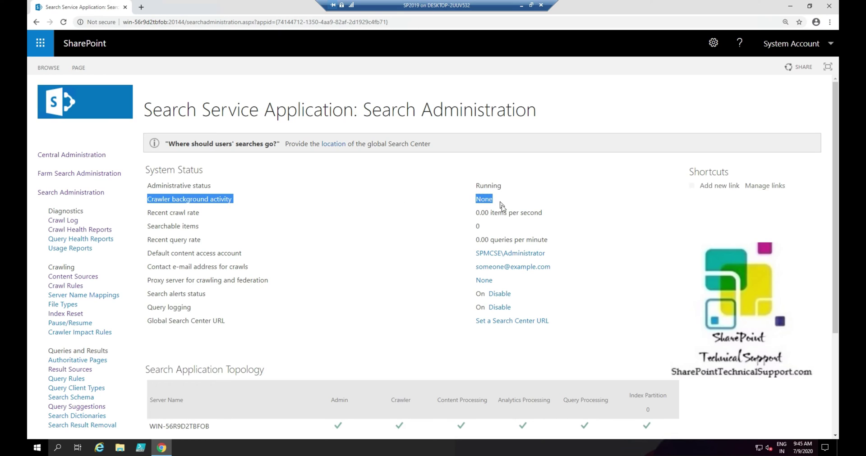
left_click_drag(558, 210, 150, 214)
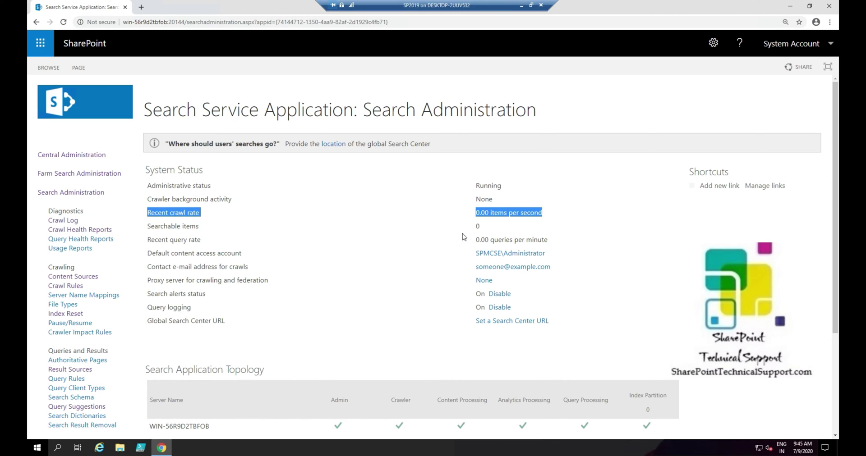
left_click(483, 235)
left_click_drag(483, 230, 147, 232)
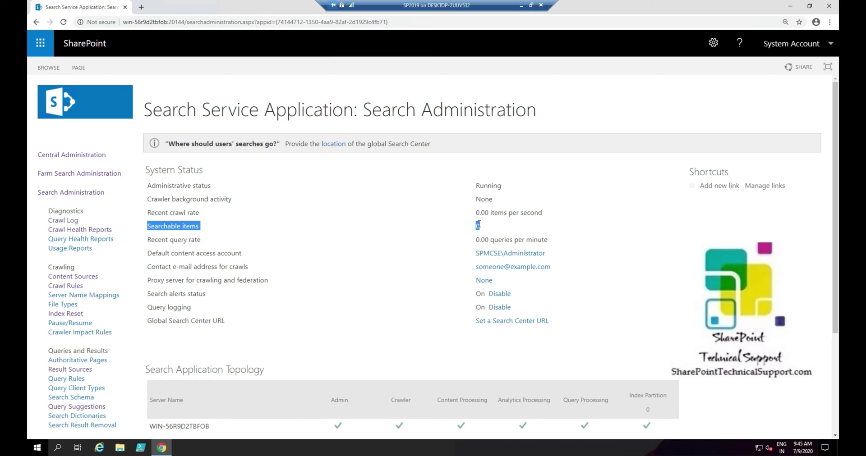
left_click_drag(543, 240, 477, 240)
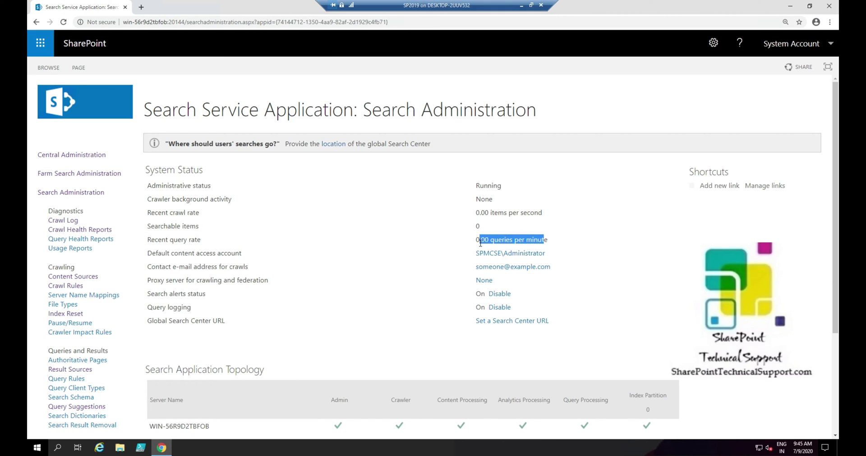
left_click(638, 261)
scroll(633, 269, "down", 2)
scroll(473, 315, "up", 2)
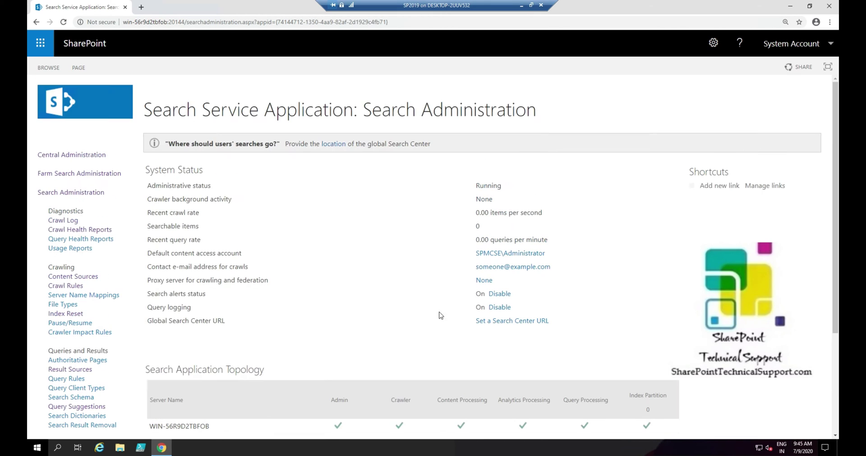
Examine the crawl log's average crawl durations and summary columns for the Local SharePoint sites content source
left_click(62, 220)
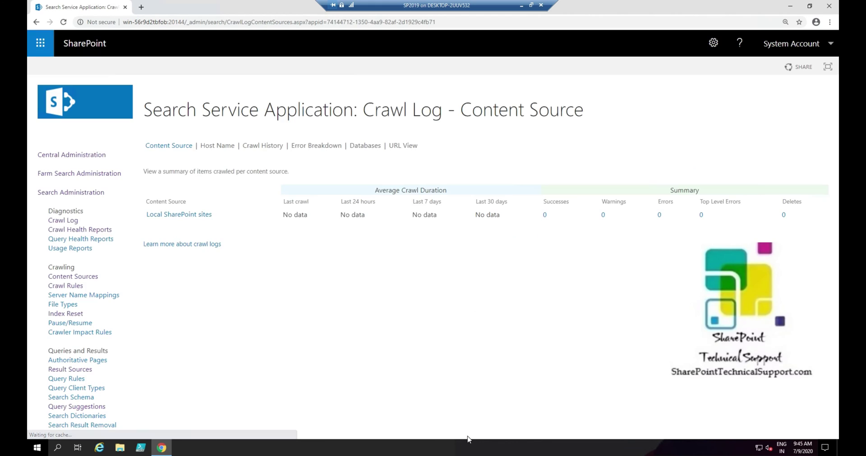
left_click_drag(278, 219, 498, 216)
left_click_drag(496, 216, 805, 221)
left_click(665, 399)
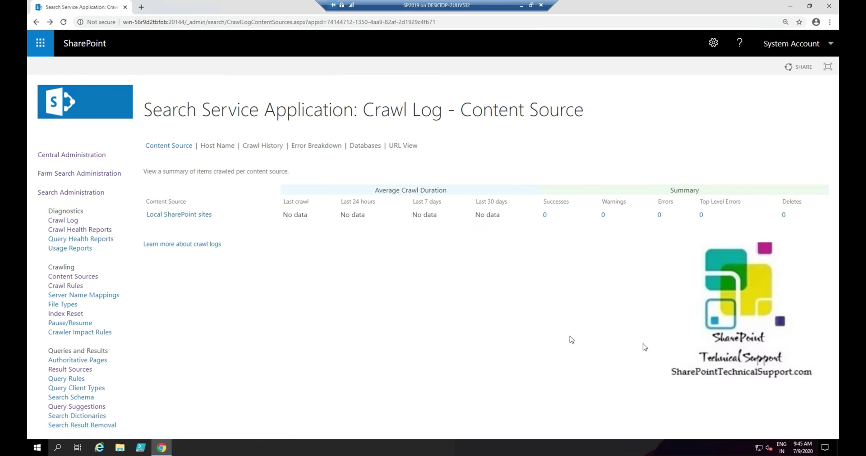
Open the content sources list and check the status, current crawl duration, last crawl duration and last crawl completed columns
left_click(62, 277)
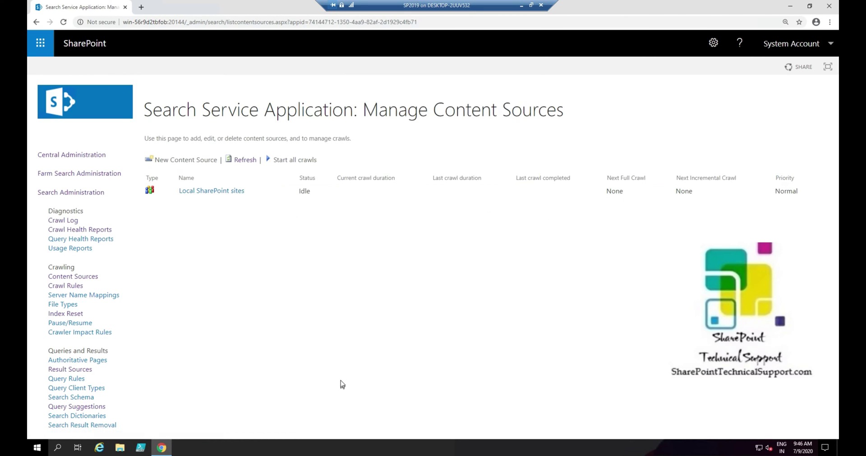
double_click(311, 193)
left_click(483, 198)
left_click_drag(395, 179, 337, 180)
left_click_drag(482, 179, 434, 186)
left_click_drag(571, 178, 514, 186)
left_click(562, 270)
Start and confirm a full crawl of the Local SharePoint sites content source, and refresh its status
left_click(284, 191)
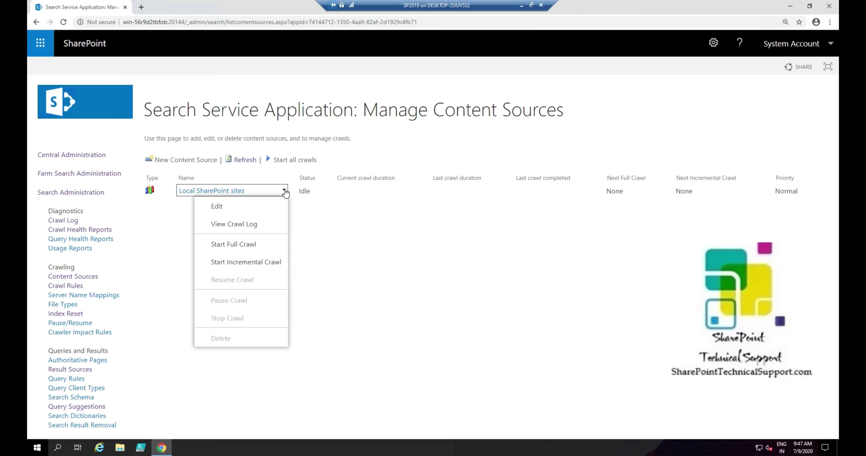
left_click(252, 246)
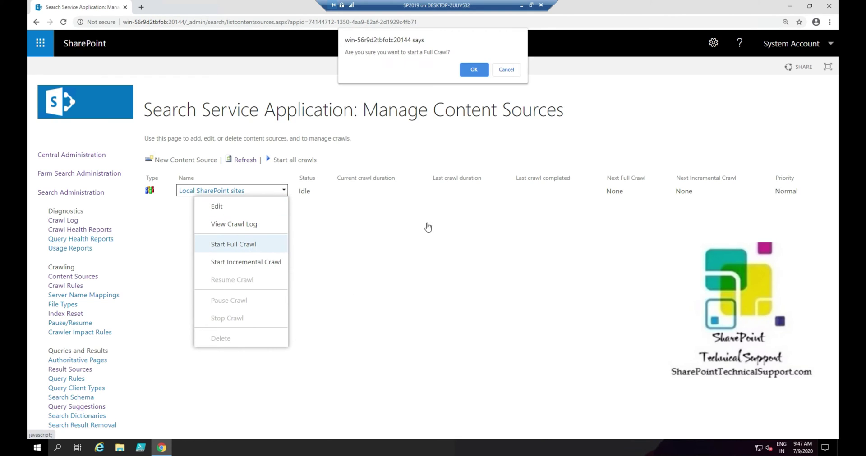
left_click(473, 70)
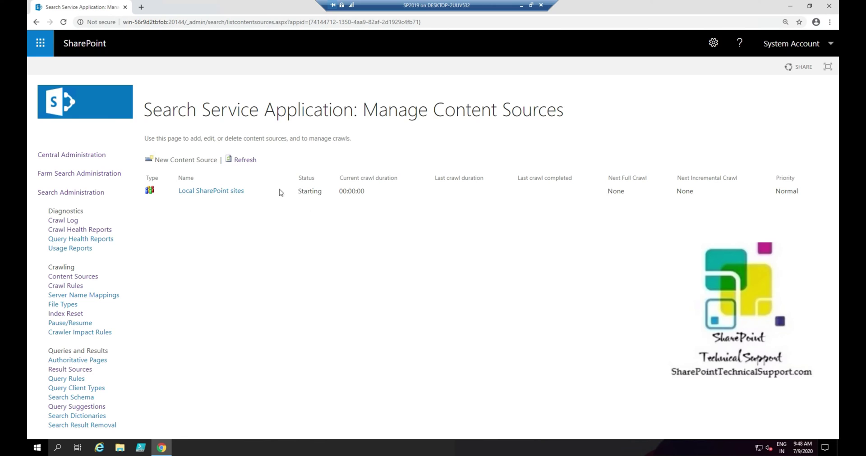
left_click(243, 160)
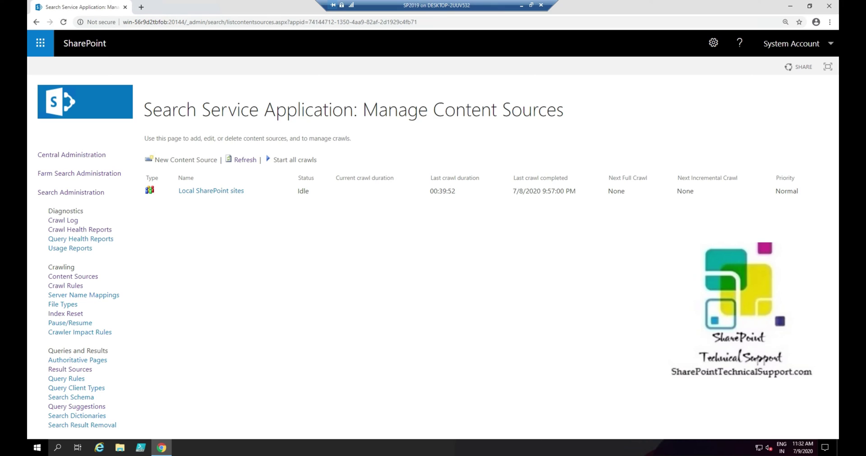
Check the last crawl duration and completion time of the Local SharePoint sites content source
left_click_drag(456, 192, 427, 193)
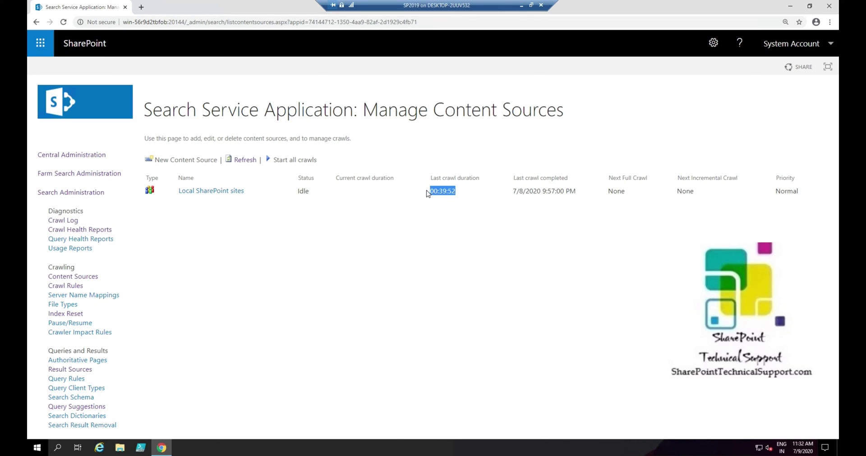
left_click(408, 301)
left_click_drag(576, 189, 512, 192)
left_click(526, 290)
Return to the crawl log, request the error entries for Local SharePoint sites, and review the average crawl durations
left_click(63, 221)
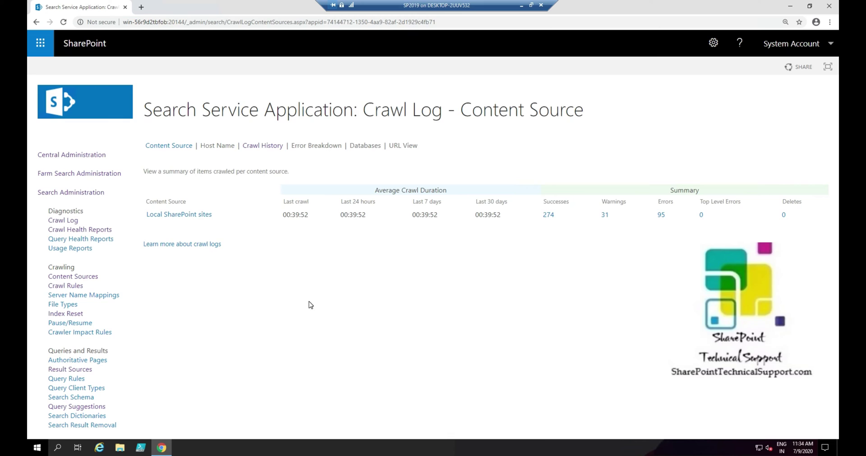
left_click(661, 216)
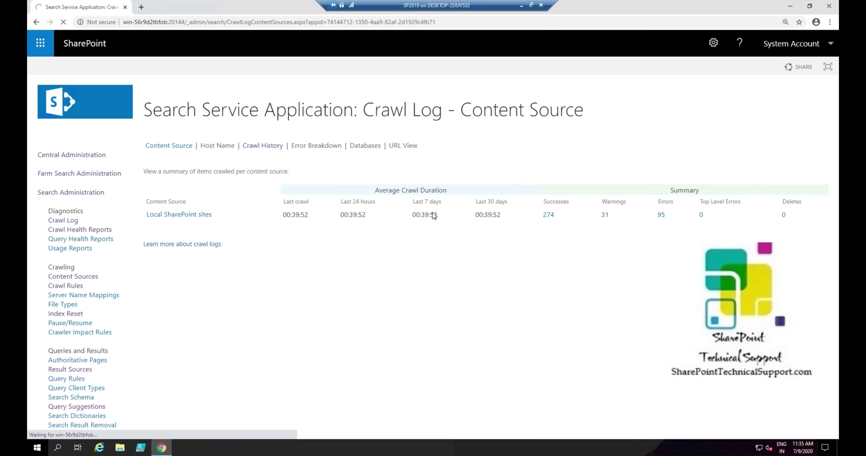
left_click_drag(308, 217, 281, 219)
left_click_drag(374, 220, 334, 220)
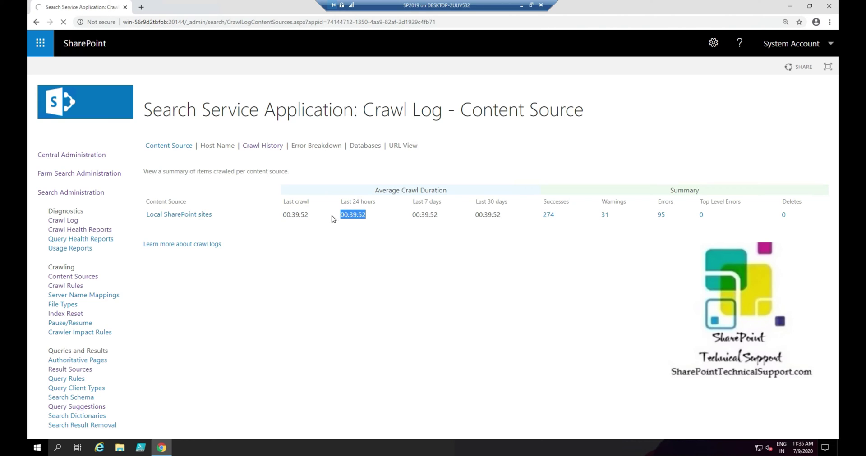
left_click(383, 286)
left_click_drag(437, 215, 407, 221)
left_click(438, 283)
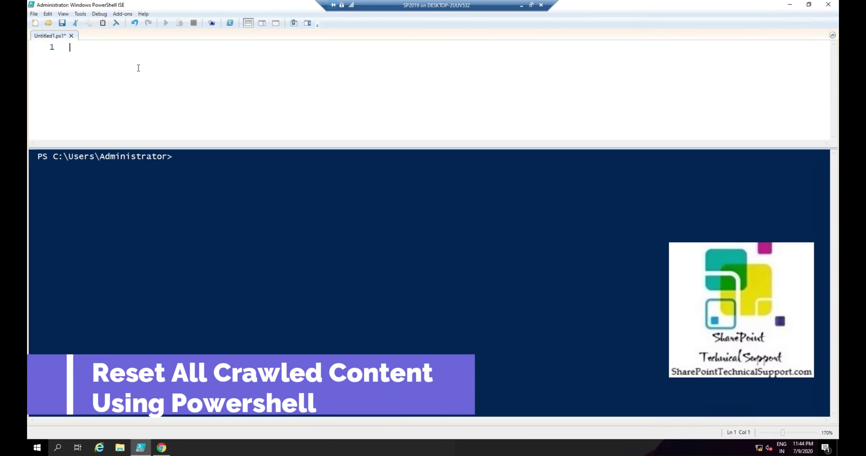
Enter the Get-SPEnterpriseSearchServiceApplication cmdlet on line 1 of the empty PowerShell script
type("Get-")
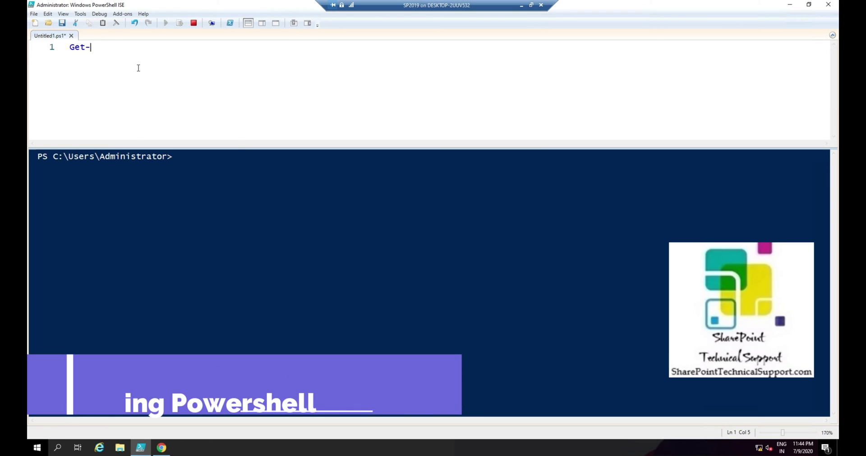
type("SPEn")
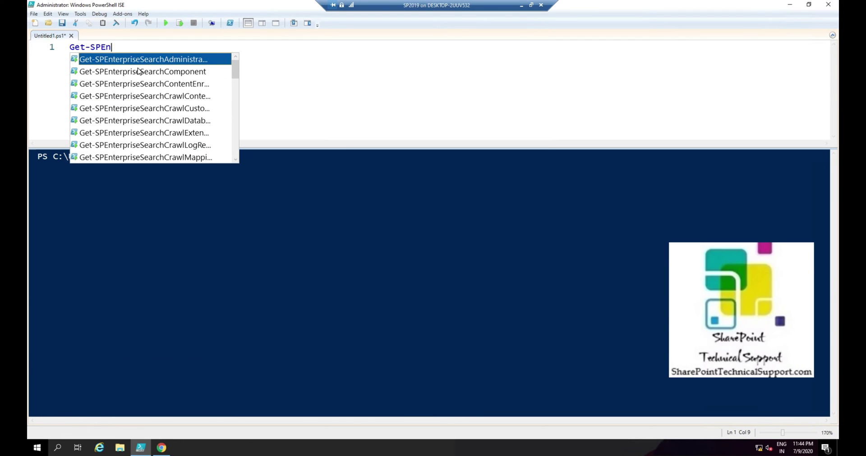
type("terprisesearchser")
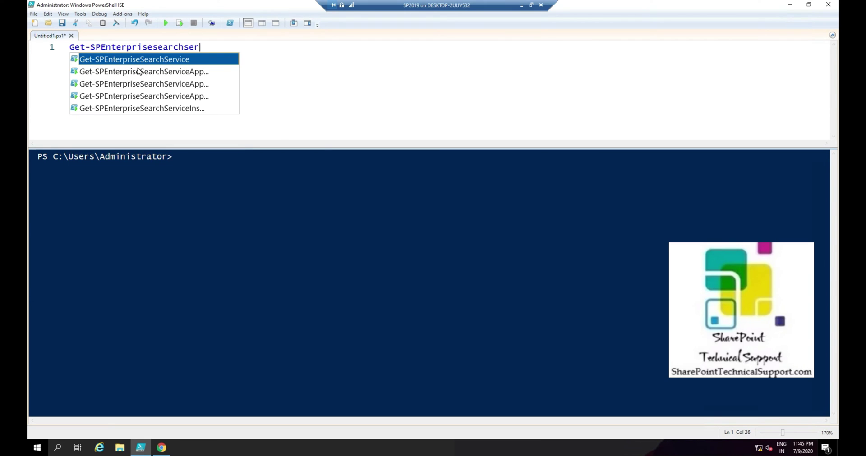
type("viceapplic")
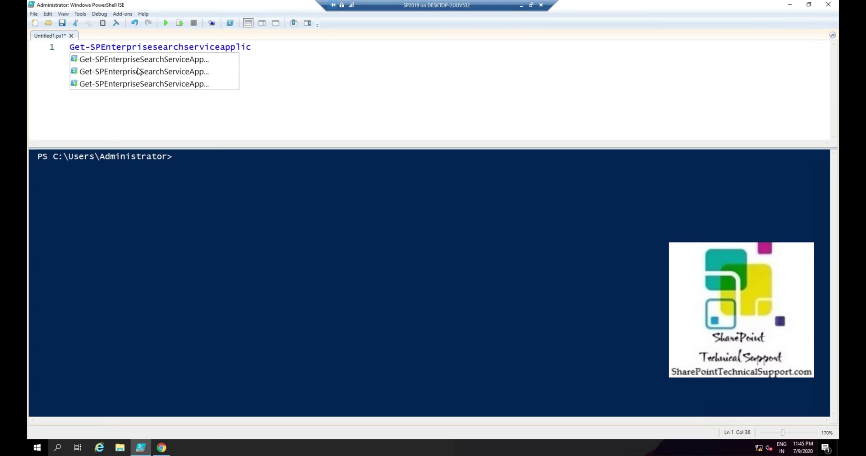
type("ation")
key("Escape")
key("Tab")
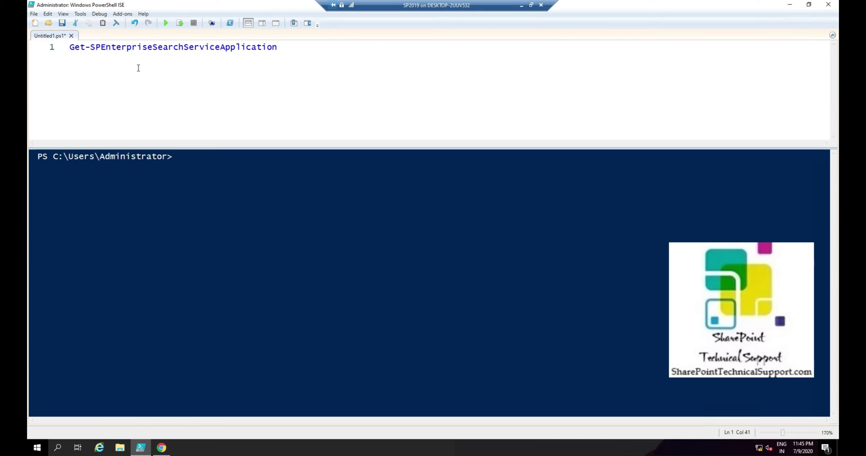
Enclose the Get-SPEnterpriseSearchServiceApplication cmdlet in parentheses and append the .reset method to it
type(")")
key("Home")
type("(")
key("End")
type(".reset")
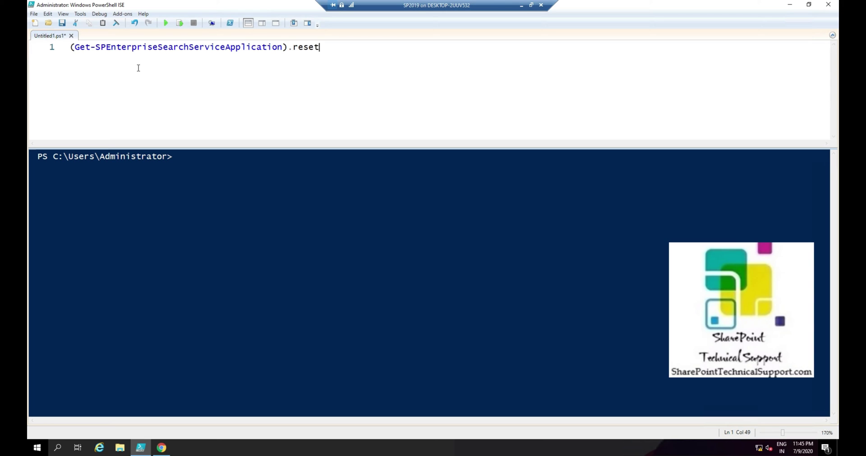
Give the reset method the arguments ($true, $true) and run the script
type("()")
key("Left")
type("$tr")
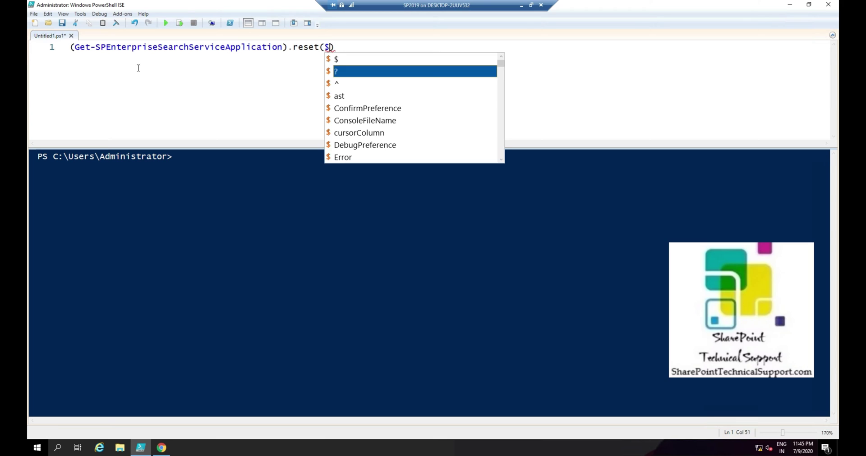
key("Tab")
type(", ")
type("$tru")
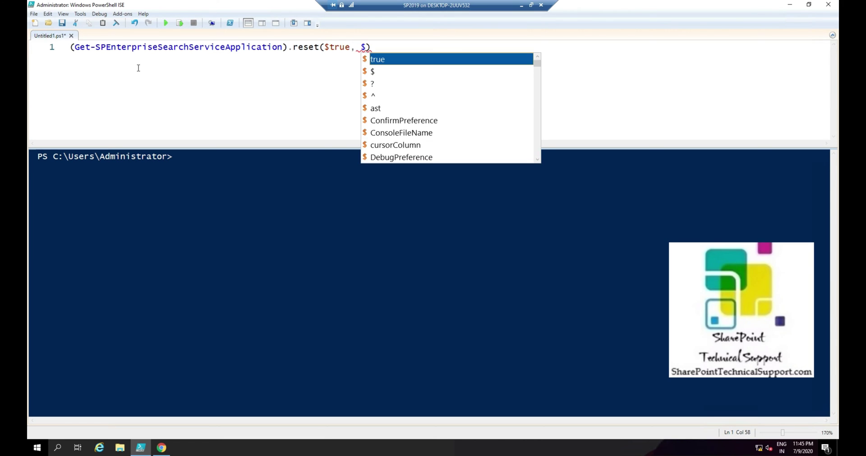
key("Tab")
key("Right")
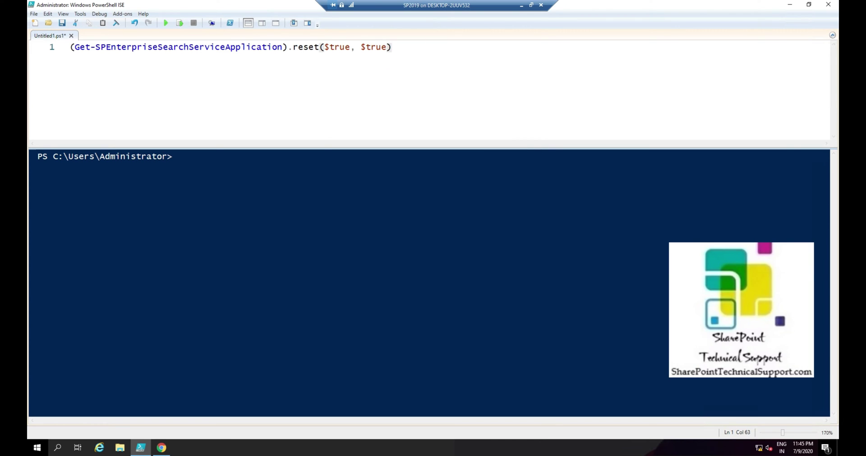
left_click(166, 23)
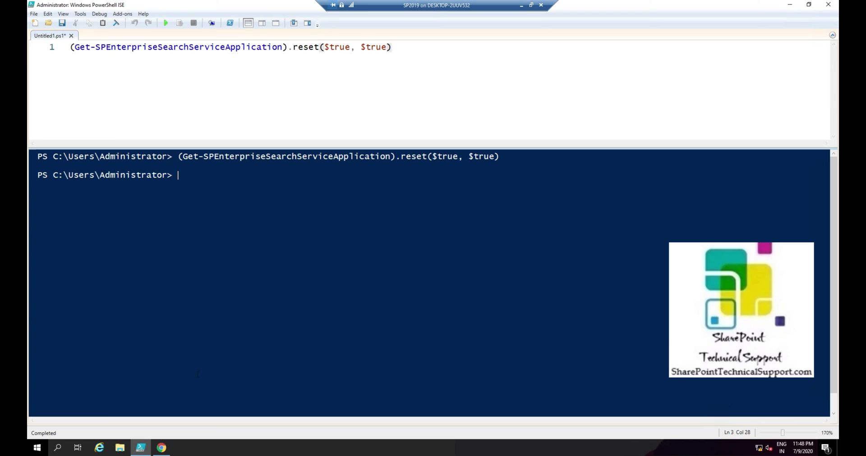
Switch to Chrome, check the searchable items on the reloaded Search Administration page, and open the crawl log
left_click(161, 448)
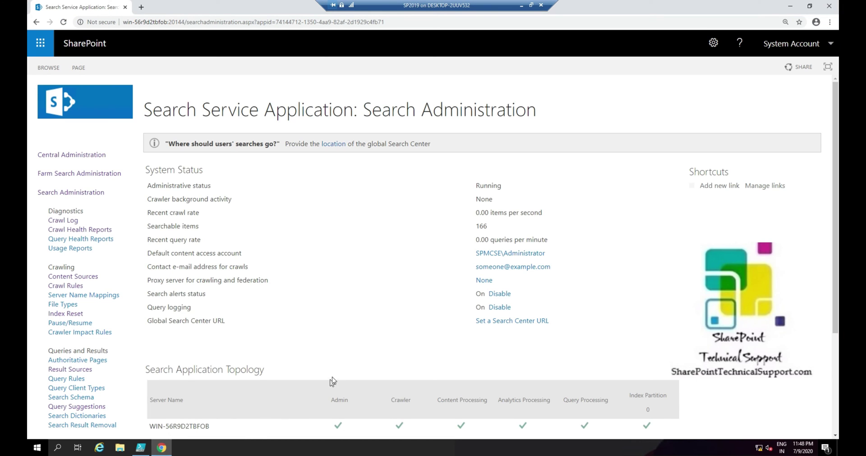
double_click(485, 226)
double_click(488, 199)
left_click(63, 21)
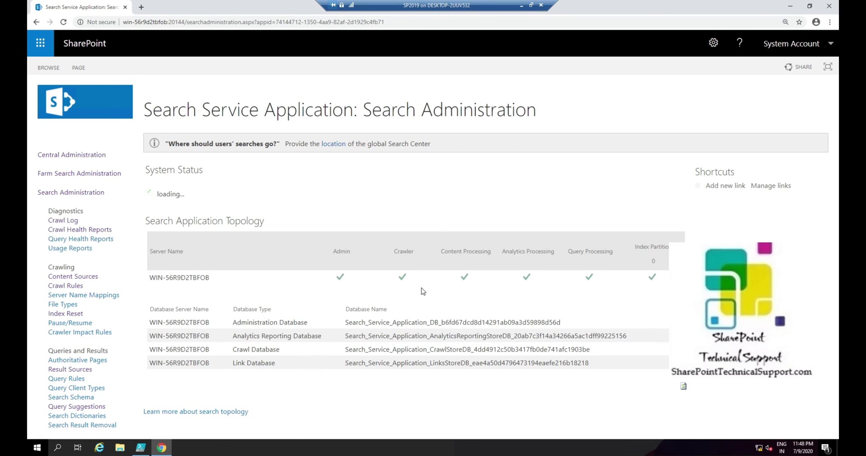
left_click_drag(481, 227, 145, 224)
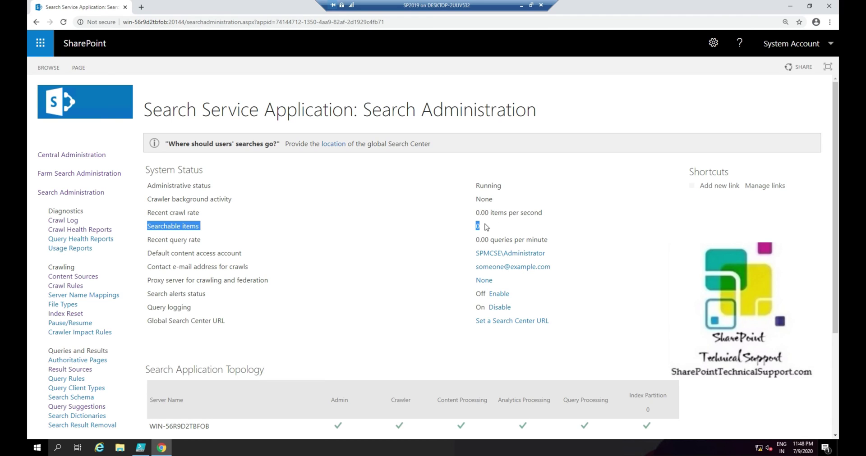
left_click(66, 221)
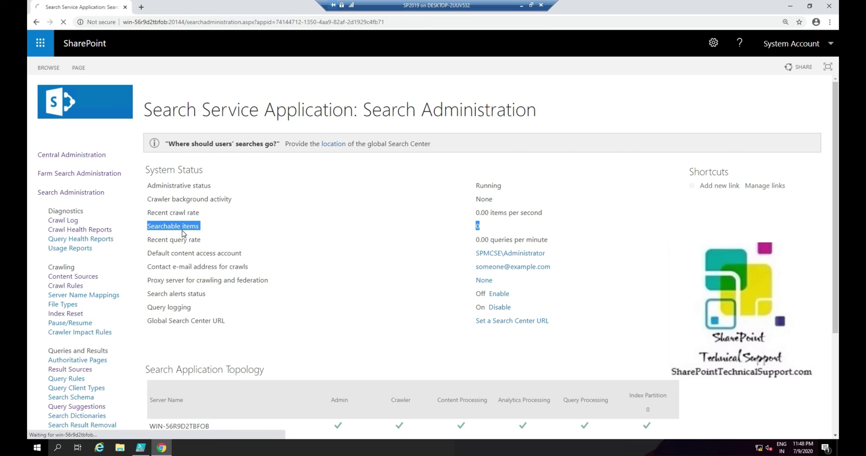